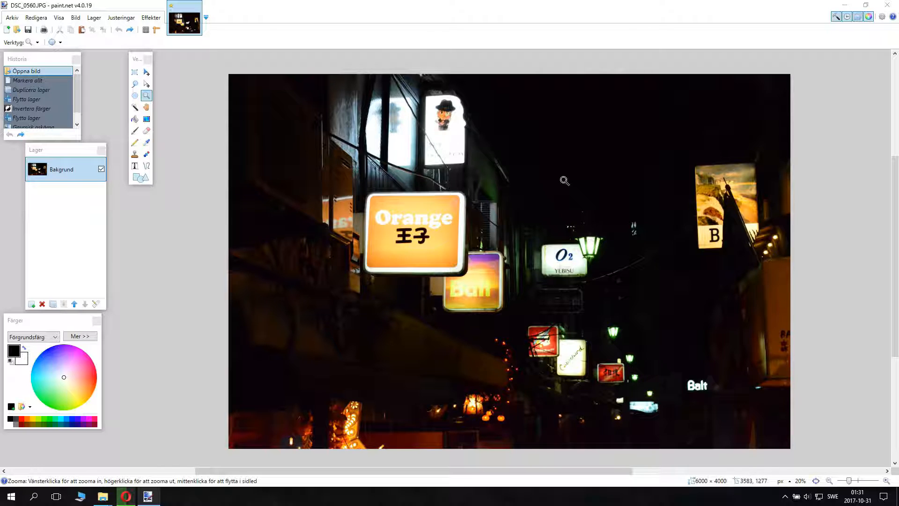
# Examine the night street photo's signs, lamps and dark building areas up close and as a whole.
pyautogui.click(562, 178)
pyautogui.click(628, 186)
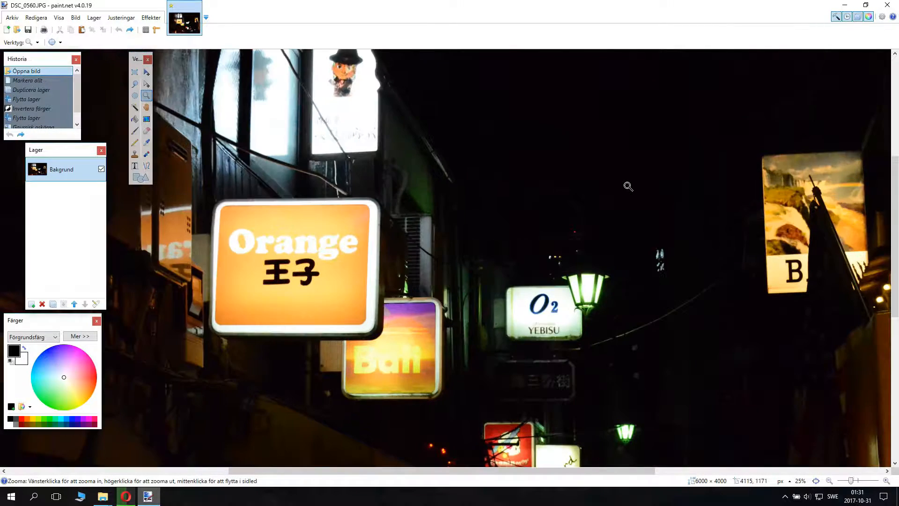
pyautogui.click(585, 213)
pyautogui.click(580, 226)
pyautogui.click(591, 247)
pyautogui.scroll(3, 591, 248)
pyautogui.scroll(-13, 591, 249)
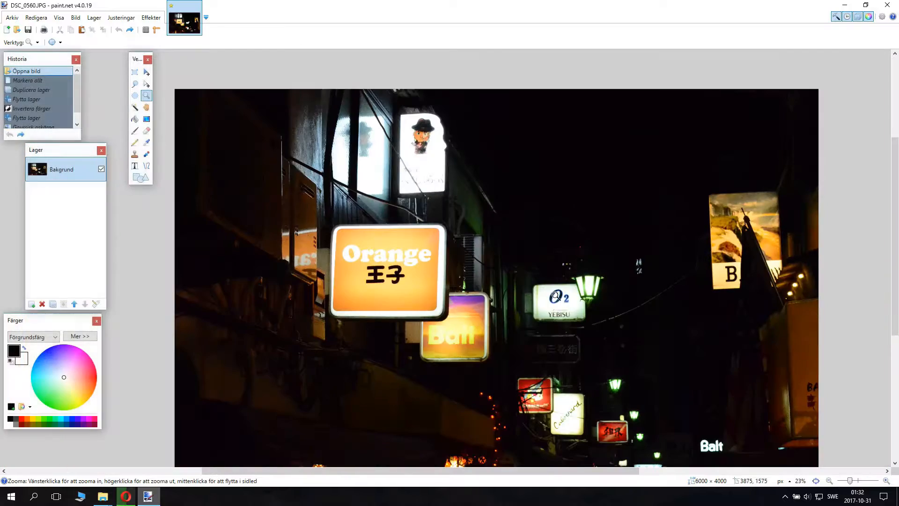
pyautogui.scroll(8, 412, 361)
pyautogui.scroll(-5, 576, 309)
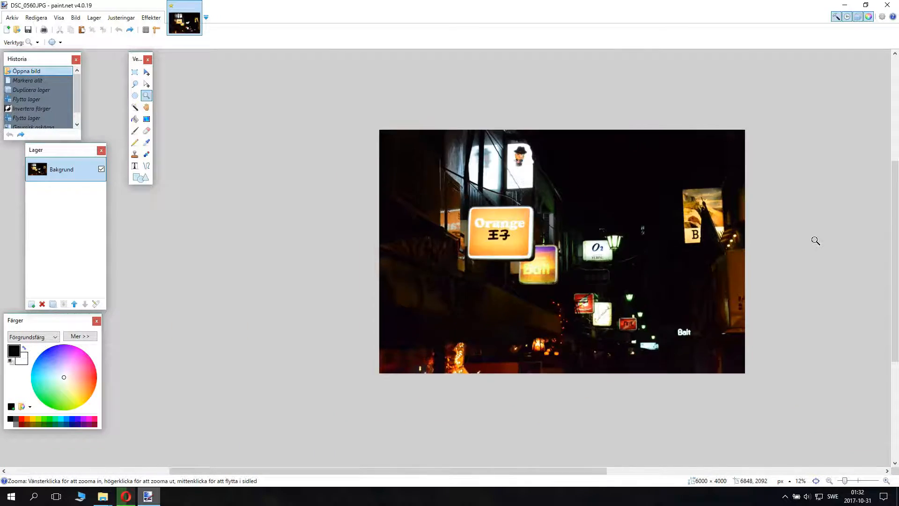
pyautogui.scroll(1, 814, 241)
pyautogui.scroll(1, 742, 255)
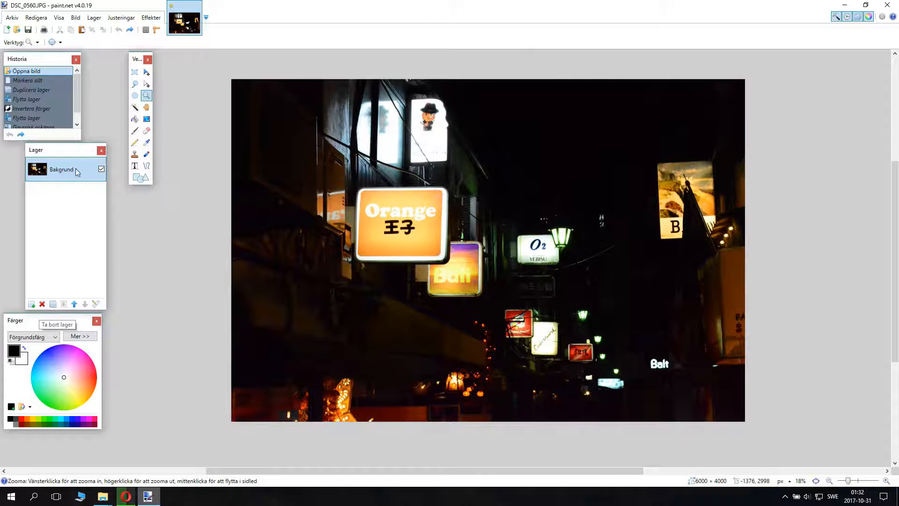
# Duplicate the Bakgrund layer and invert the colours of the upper copy.
pyautogui.click(53, 305)
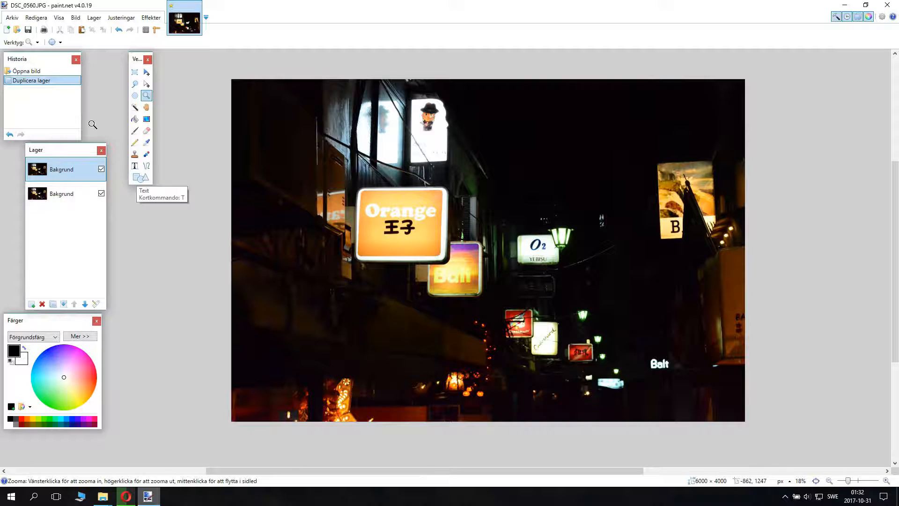
pyautogui.click(77, 20)
pyautogui.moveTo(120, 18)
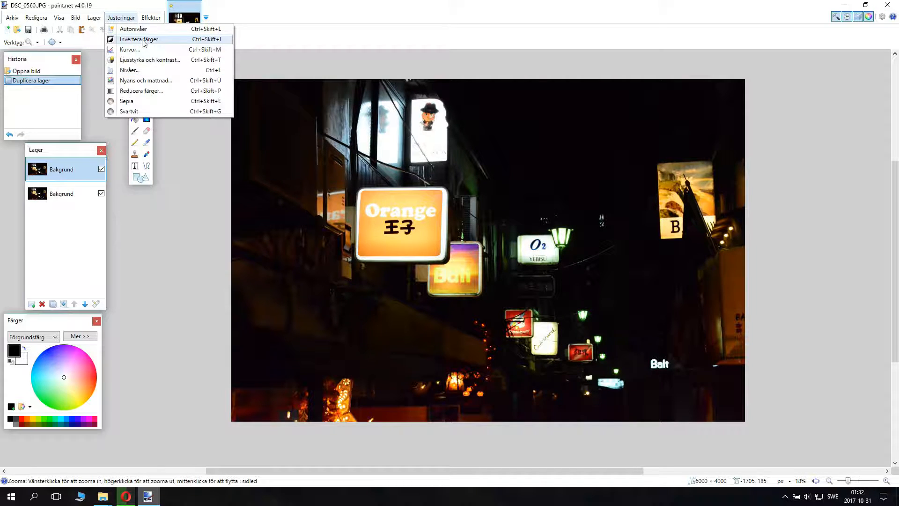
pyautogui.click(173, 246)
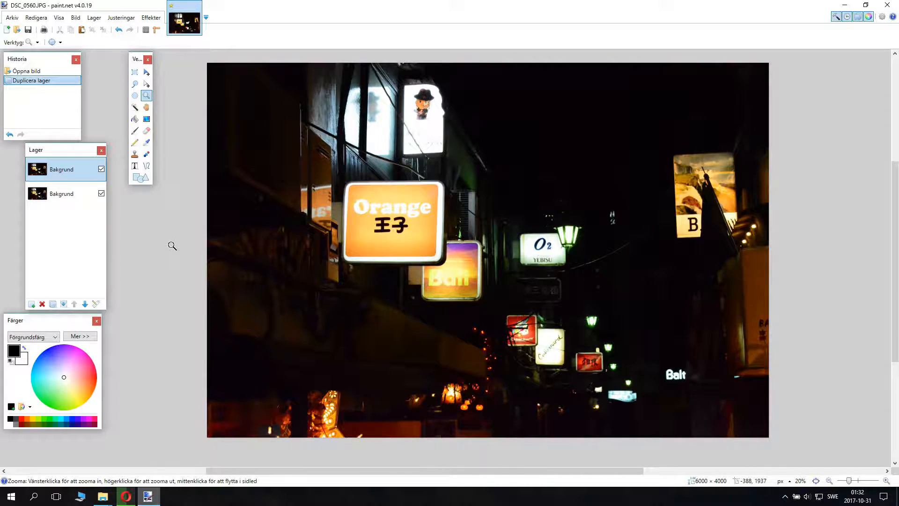
pyautogui.hotkey('ctrl', 'shift', 'i')
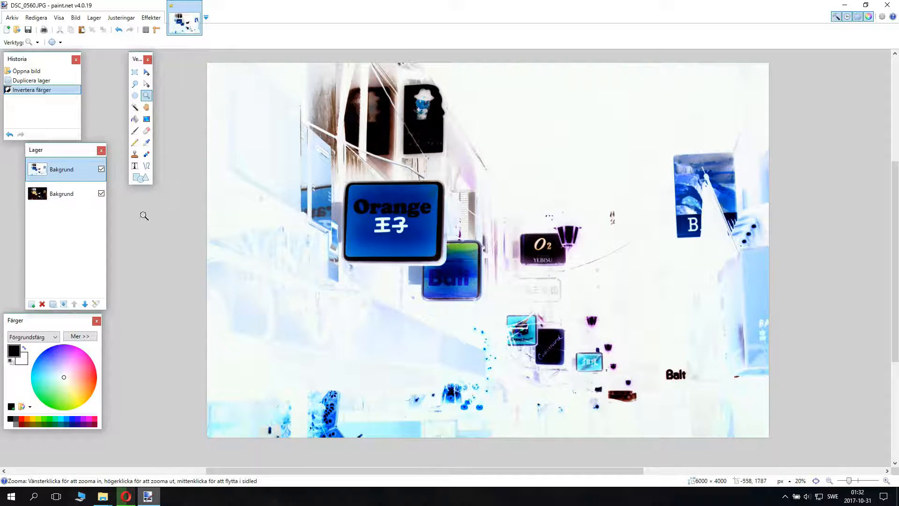
# Apply a Gaussian blur (Gaussisk oskärpa) to the inverted layer with the preset radius.
pyautogui.click(151, 18)
pyautogui.moveTo(192, 87)
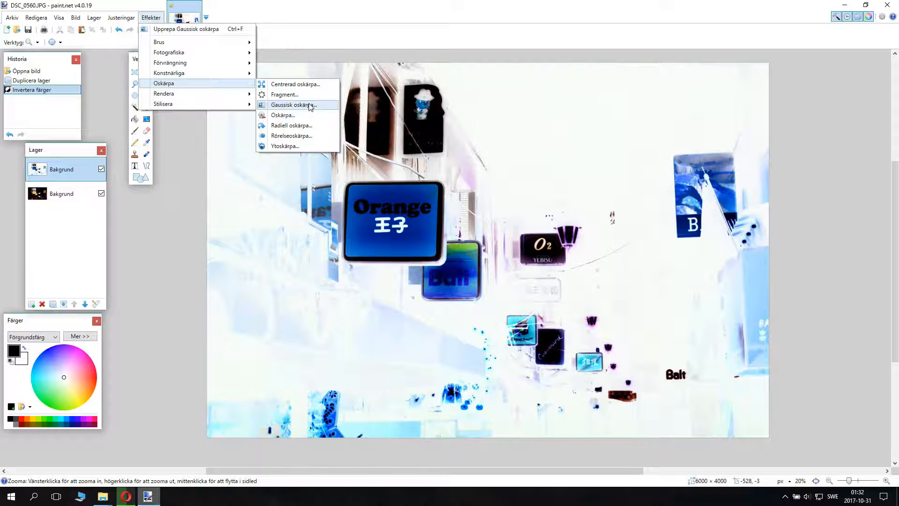
pyautogui.click(293, 104)
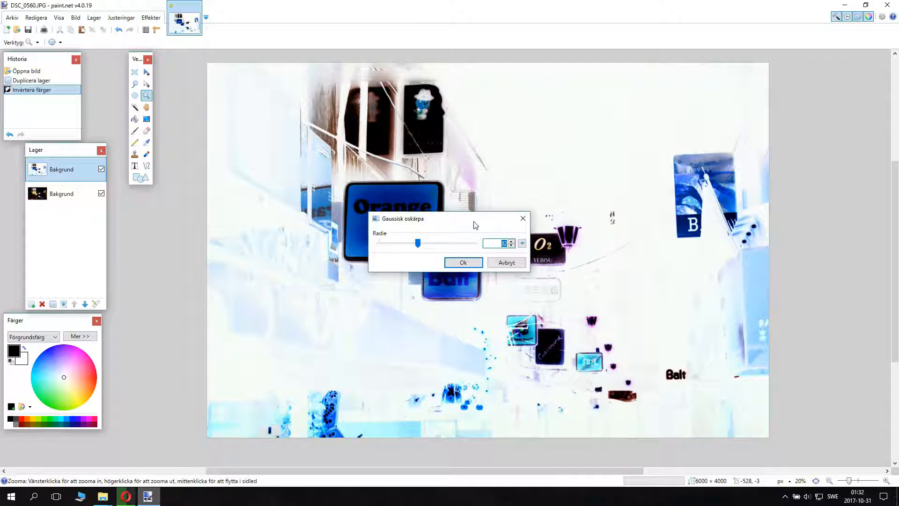
pyautogui.click(469, 265)
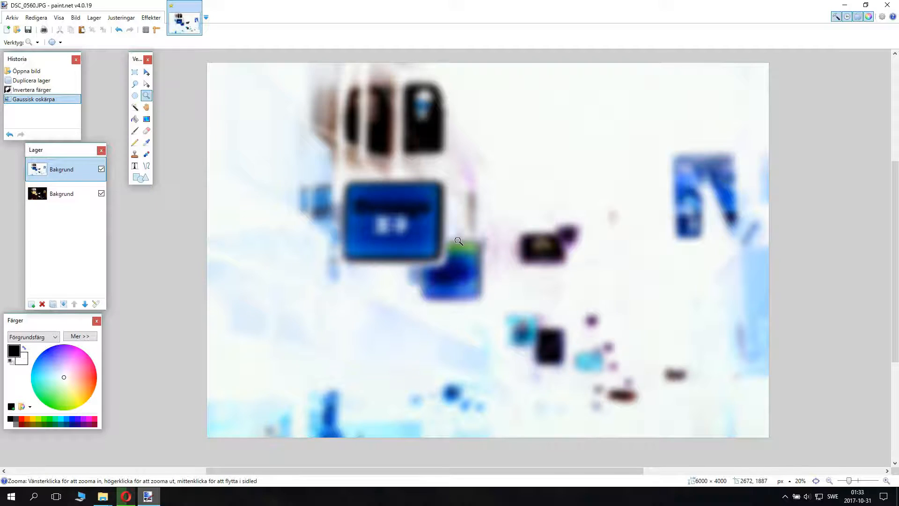
# Set the blurred upper layer's blend mode to Överlägg in its layer properties.
pyautogui.click(96, 305)
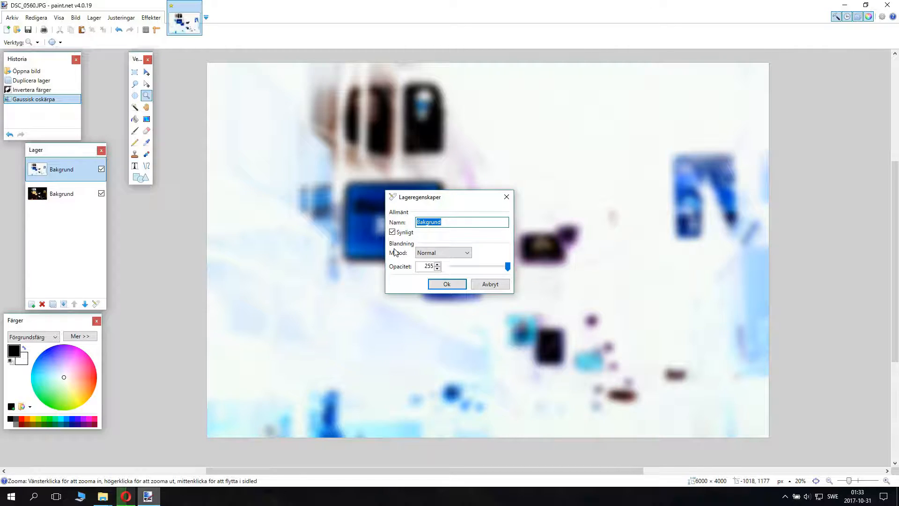
pyautogui.click(425, 254)
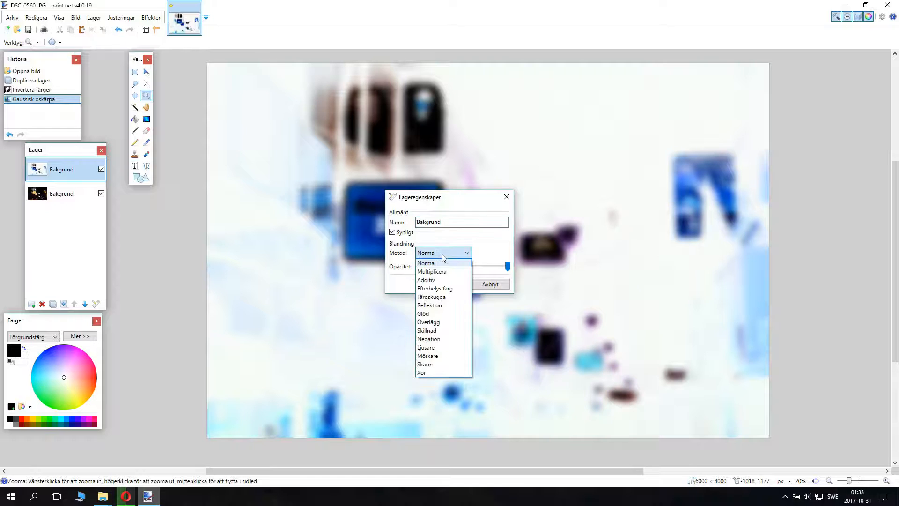
pyautogui.click(440, 322)
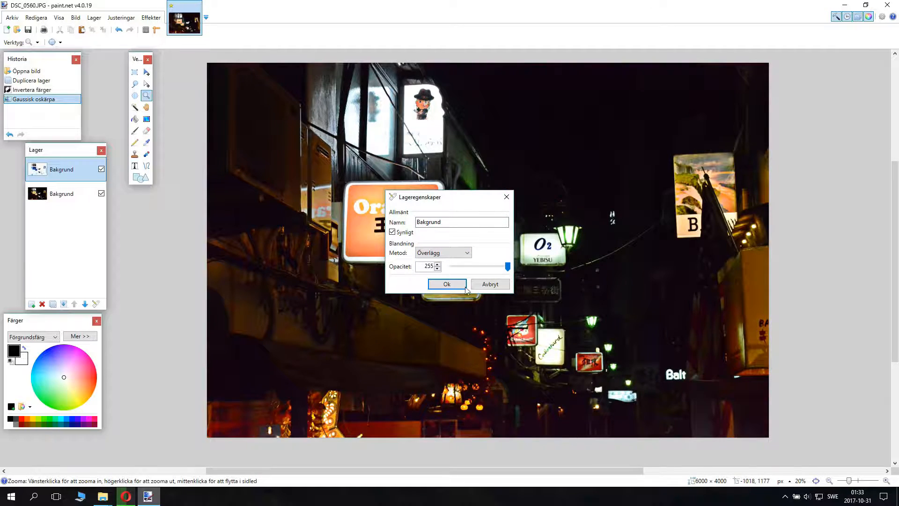
# Compare different opacities for the overlay layer against the photo, and apply a reduced opacity together with the blend mode.
pyautogui.moveTo(462, 201); pyautogui.dragTo(144, 188)
pyautogui.moveTo(190, 253); pyautogui.dragTo(116, 260)
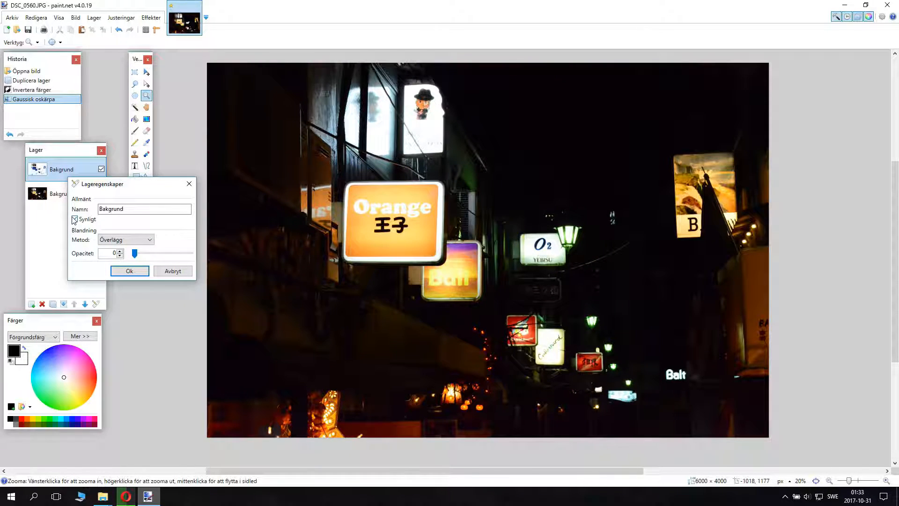
pyautogui.click(145, 255)
pyautogui.click(75, 219)
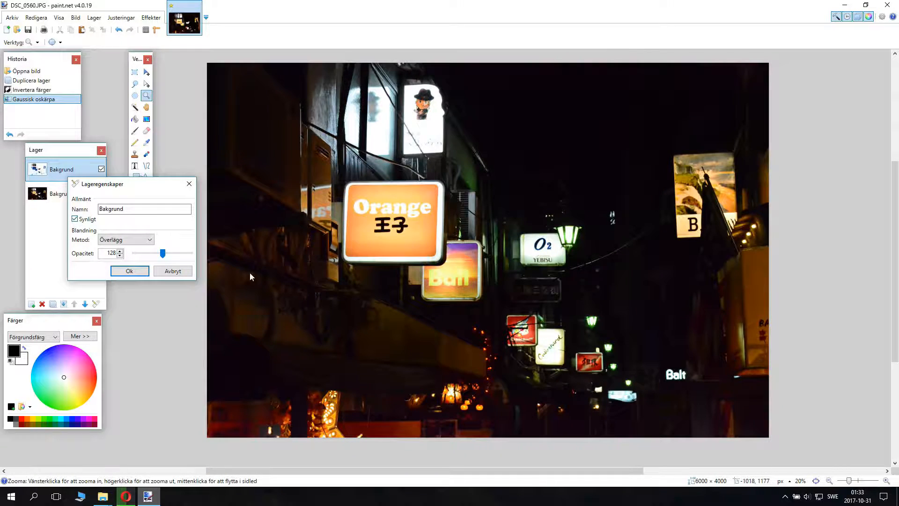
pyautogui.moveTo(140, 252); pyautogui.dragTo(118, 259)
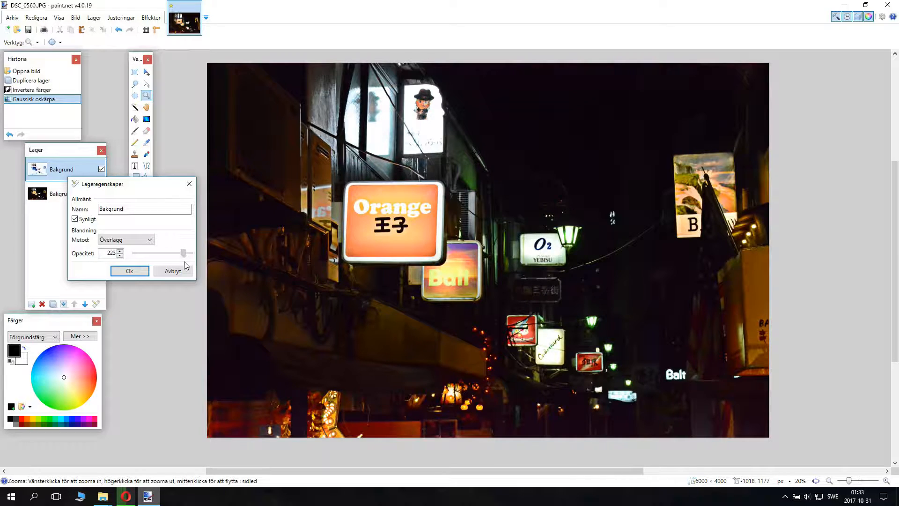
pyautogui.moveTo(181, 260)
pyautogui.mouseDown()
pyautogui.moveTo(88, 257)
pyautogui.moveTo(163, 261)
pyautogui.mouseUp()
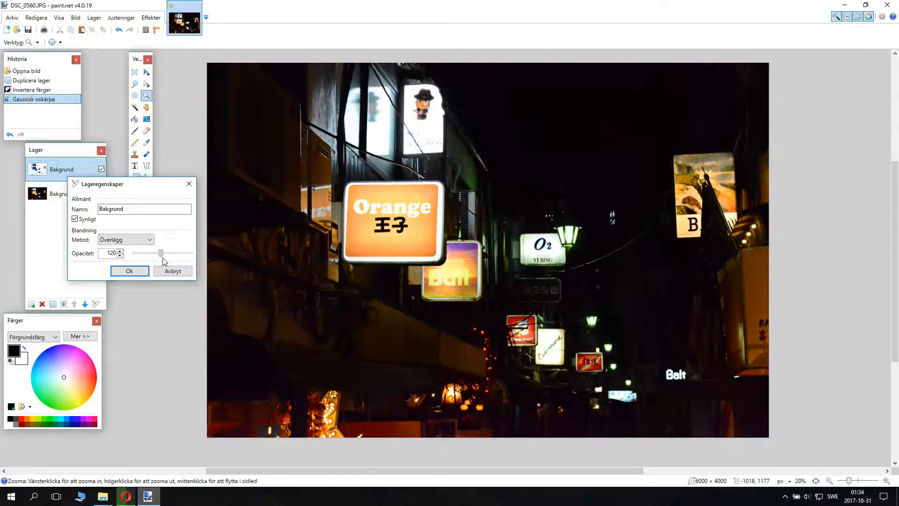
pyautogui.moveTo(163, 260); pyautogui.dragTo(171, 260)
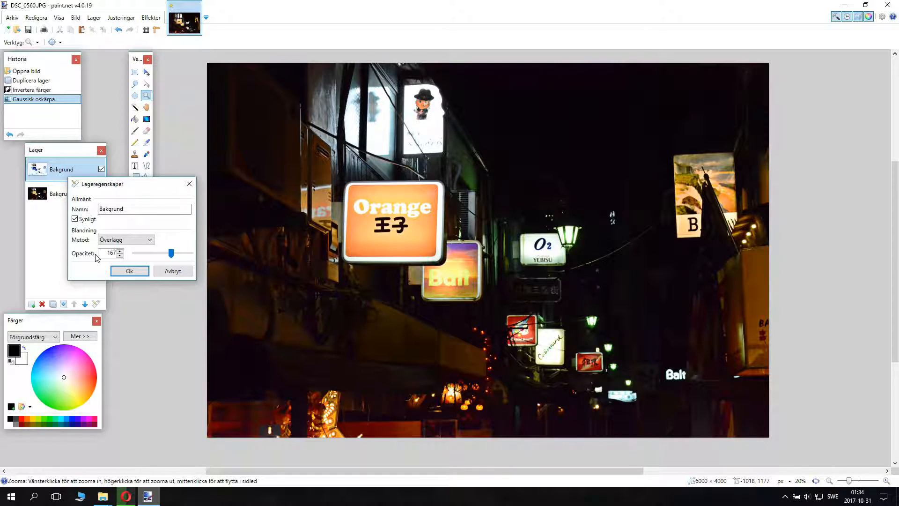
pyautogui.moveTo(180, 255); pyautogui.dragTo(152, 261)
pyautogui.click(118, 255)
pyautogui.click(129, 271)
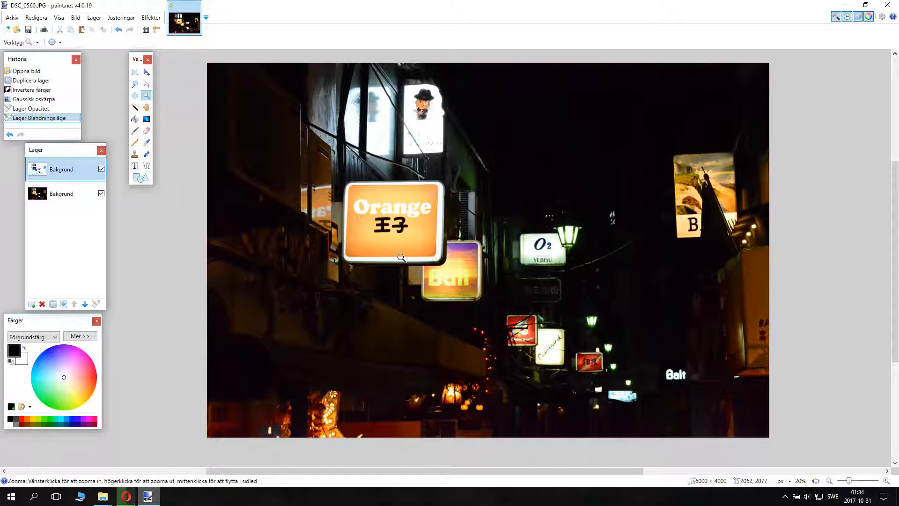
# Save the image in JPEG format as DSC_0560.jpg in the Sälj folder, replacing the existing file.
pyautogui.hotkey('ctrl', 'shift', 's')
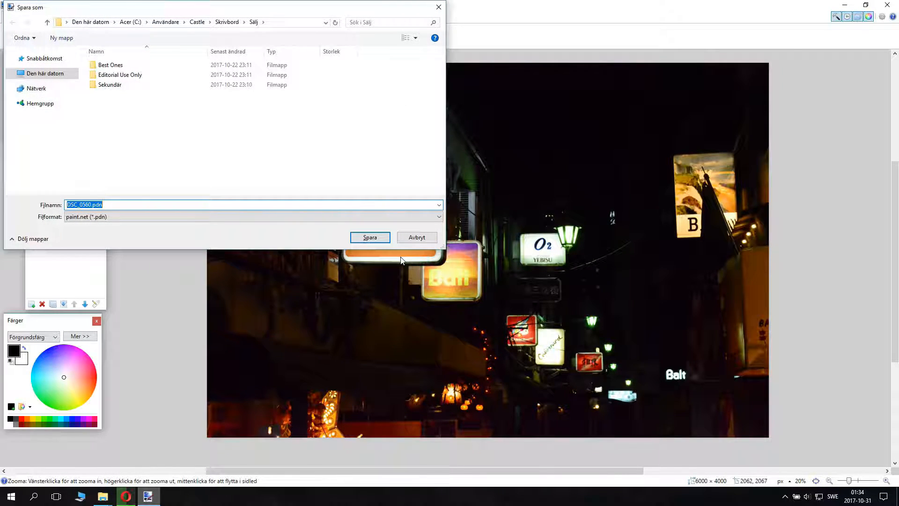
pyautogui.click(114, 217)
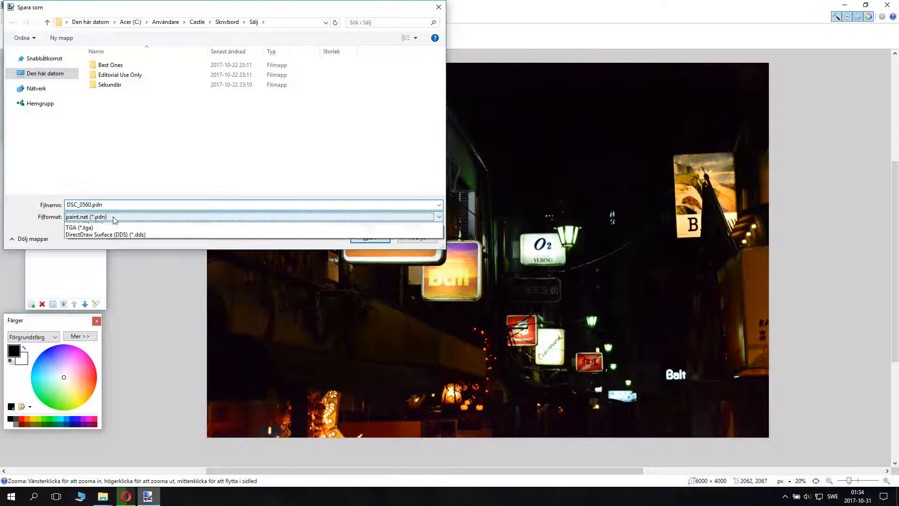
pyautogui.click(121, 248)
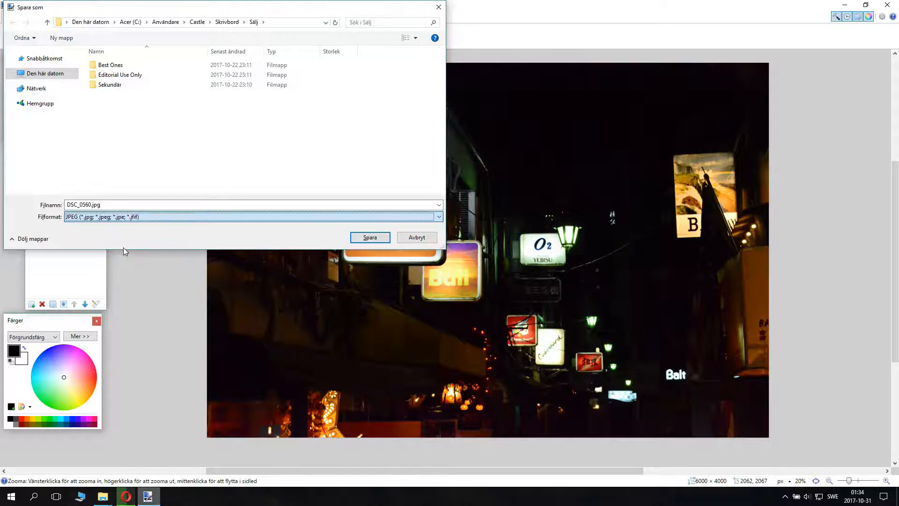
pyautogui.click(376, 241)
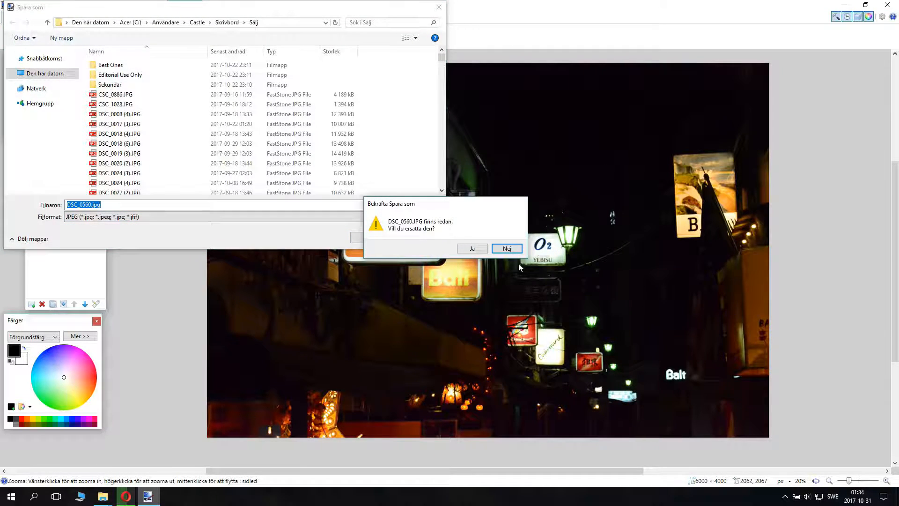
pyautogui.click(466, 250)
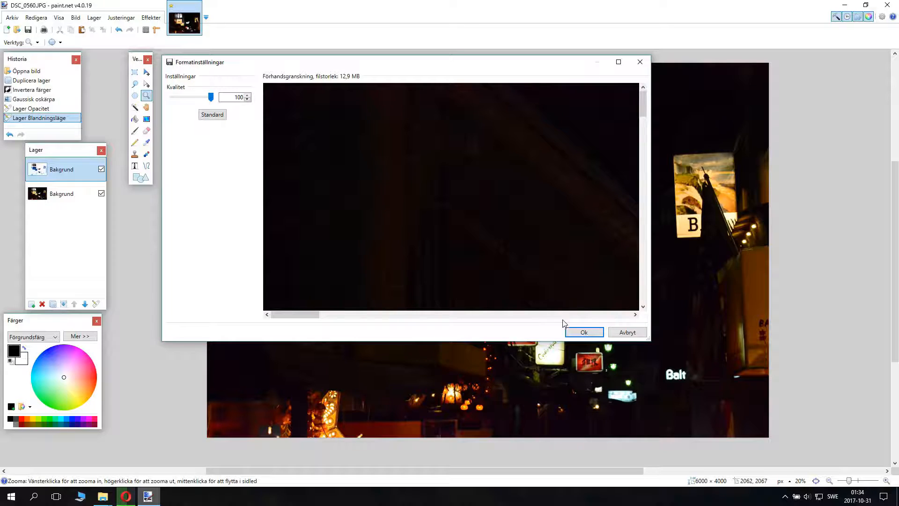
# Accept JPEG quality 100 and merge all layers into one to finish saving.
pyautogui.scroll(-4, 545, 268)
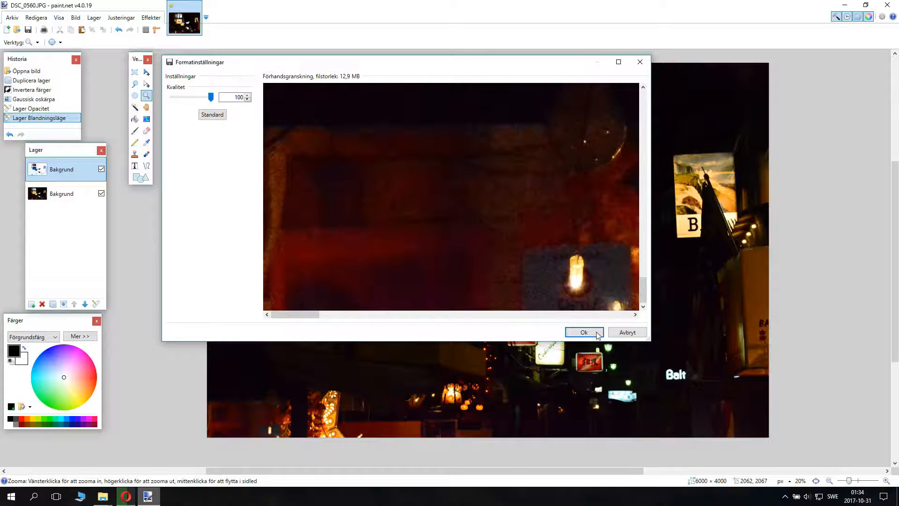
pyautogui.click(584, 332)
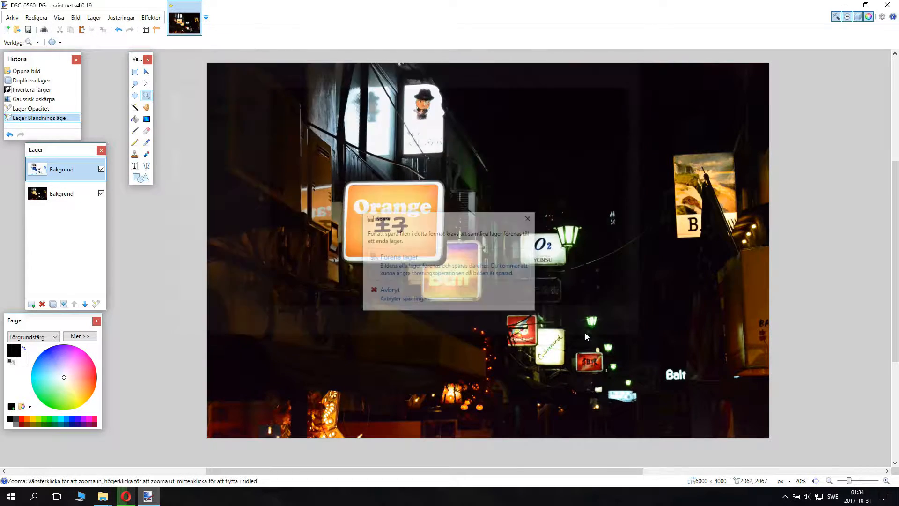
pyautogui.click(446, 267)
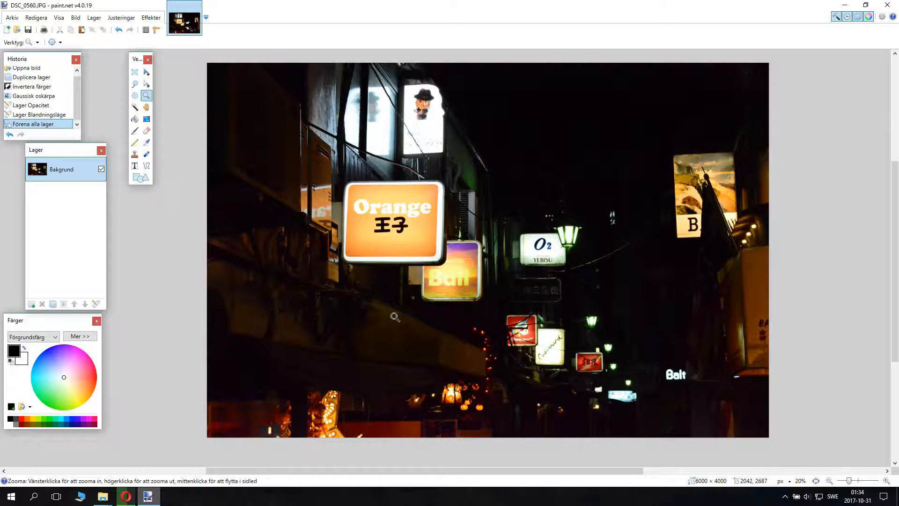
# Examine the finished photo at several magnifications, checking the shadow areas and the lit signs.
pyautogui.scroll(5, 247, 324)
pyautogui.scroll(-3, 275, 317)
pyautogui.scroll(-4, 275, 317)
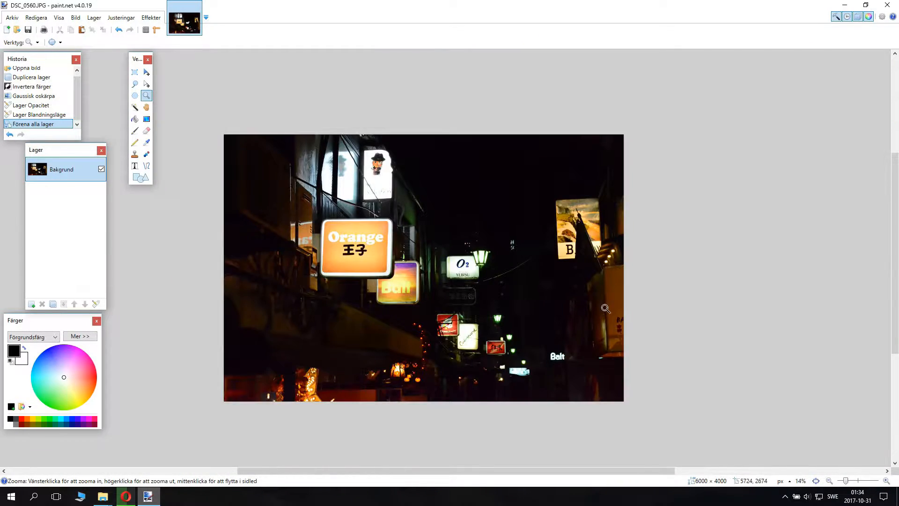
pyautogui.scroll(5, 499, 263)
pyautogui.scroll(-4, 339, 308)
pyautogui.scroll(-2, 339, 308)
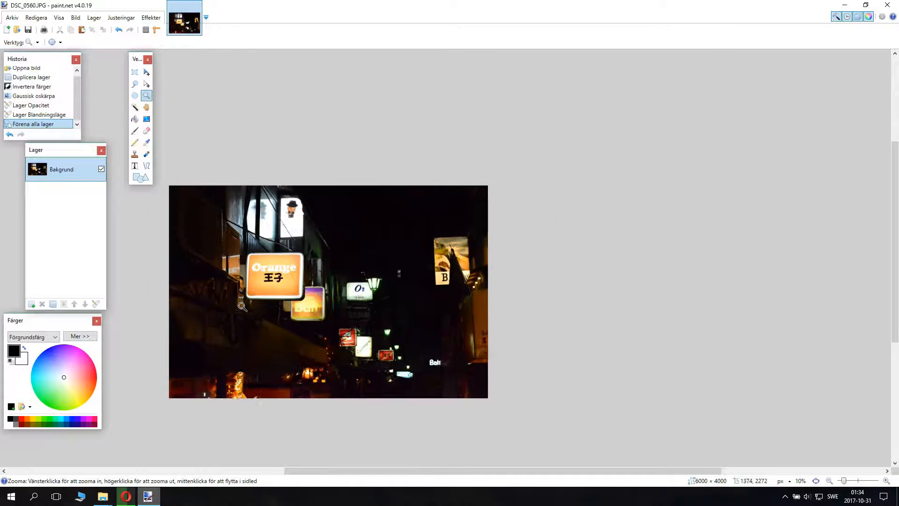
pyautogui.scroll(1, 280, 323)
pyautogui.moveTo(544, 472); pyautogui.dragTo(473, 472)
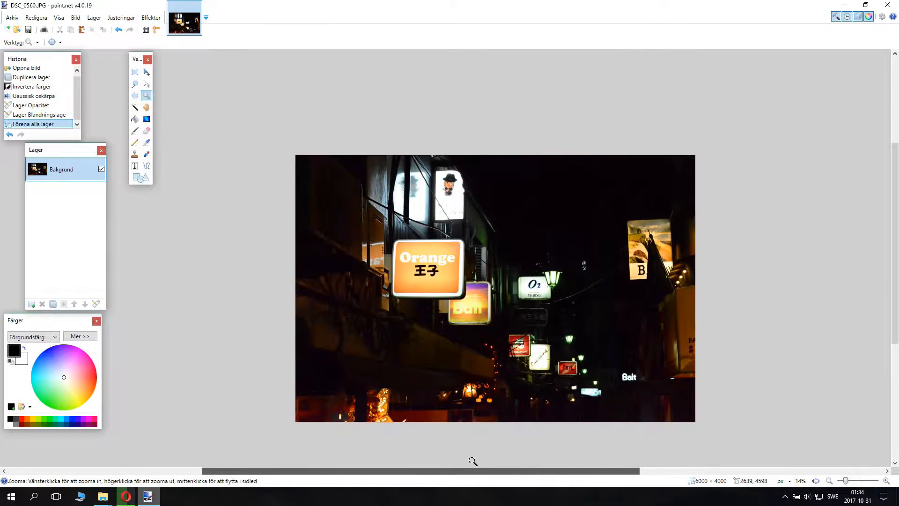
pyautogui.scroll(1, 626, 345)
pyautogui.scroll(1, 468, 202)
pyautogui.scroll(1, 526, 288)
pyautogui.scroll(-1, 526, 289)
pyautogui.scroll(-2, 526, 290)
pyautogui.scroll(-2, 526, 291)
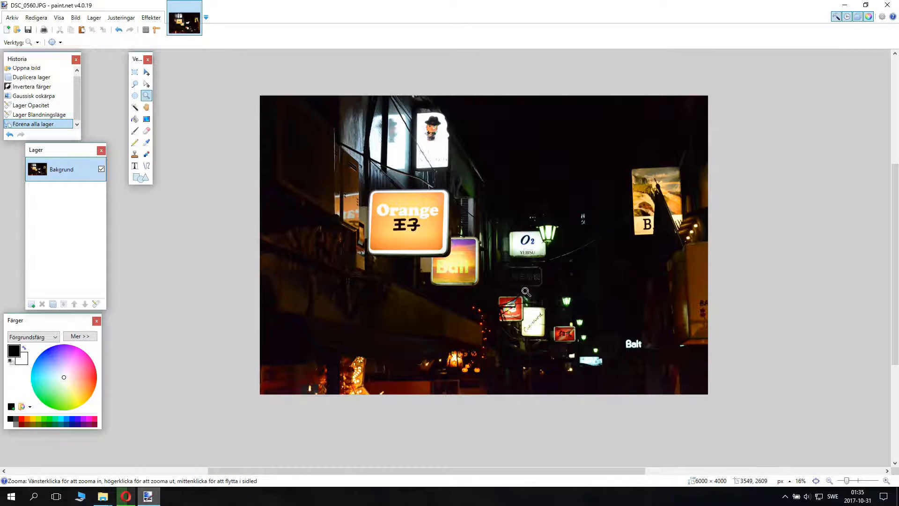
pyautogui.scroll(1, 526, 291)
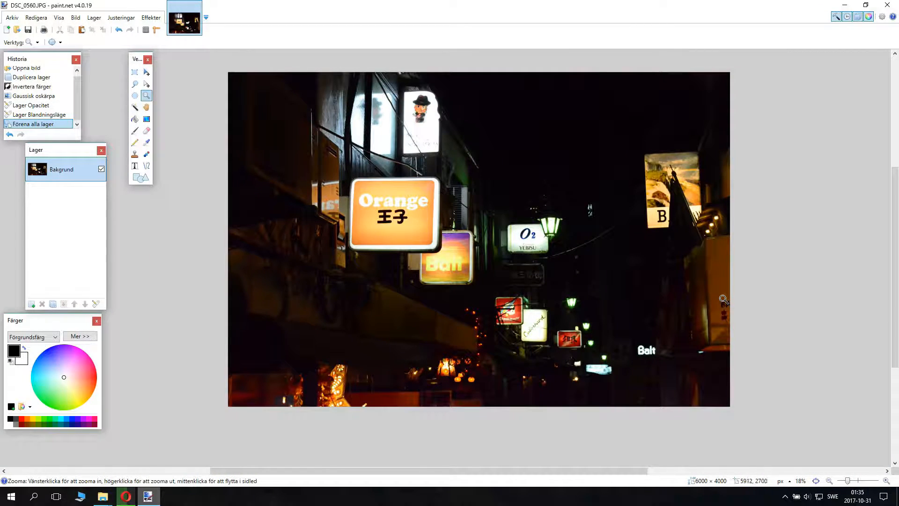